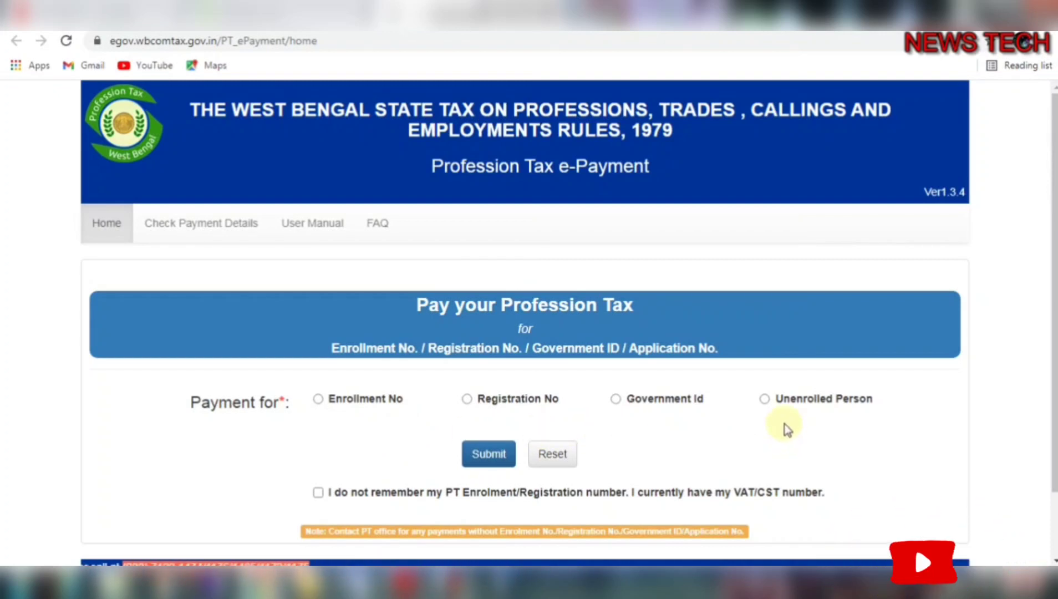
Choose Enrollment No as the payment basis, enter the enrollment number and submit it
left_click(765, 400)
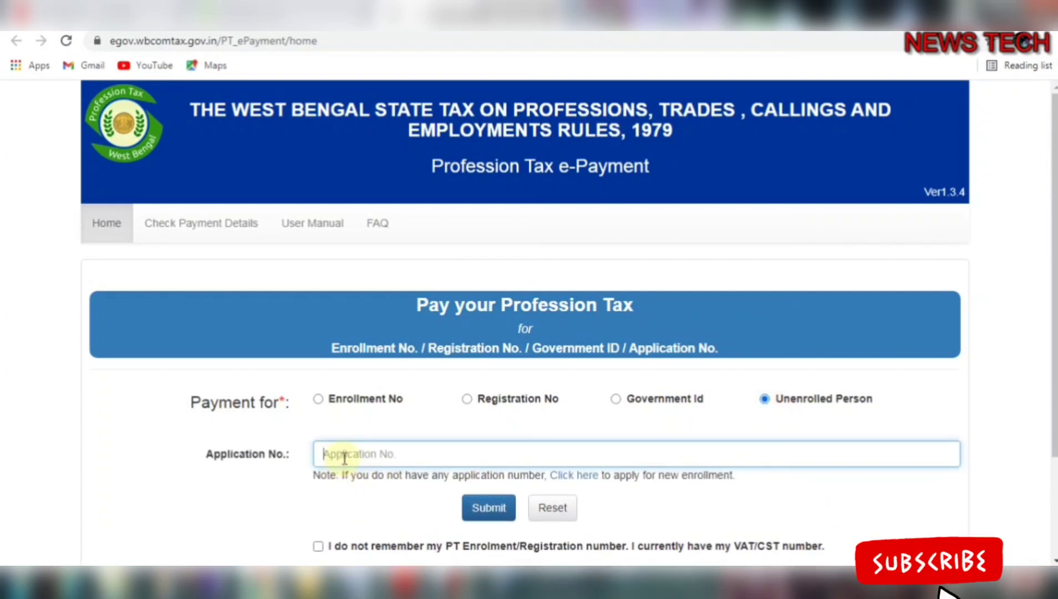
left_click(238, 485)
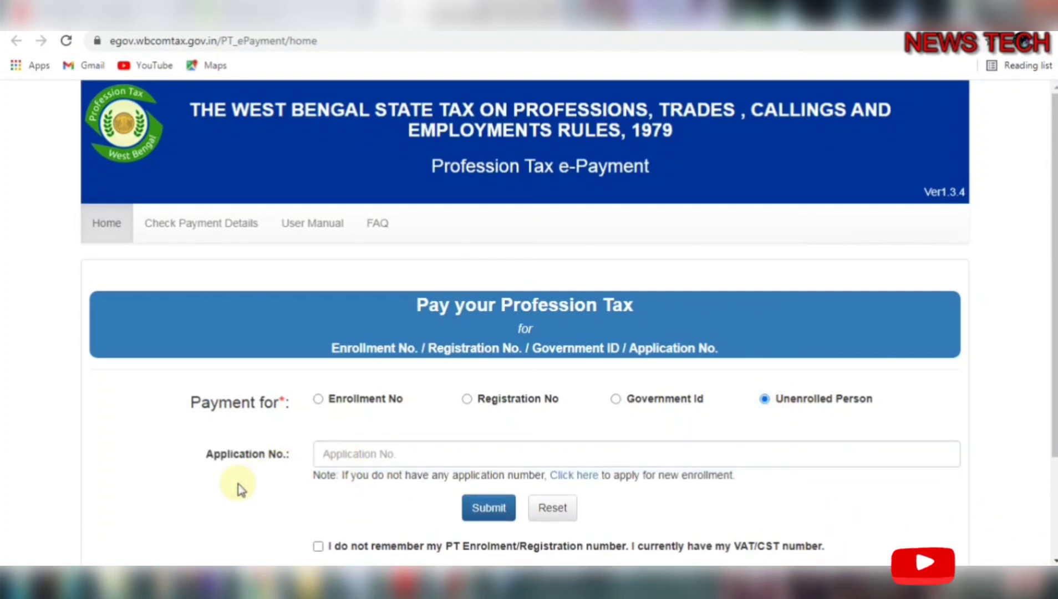
left_click(319, 398)
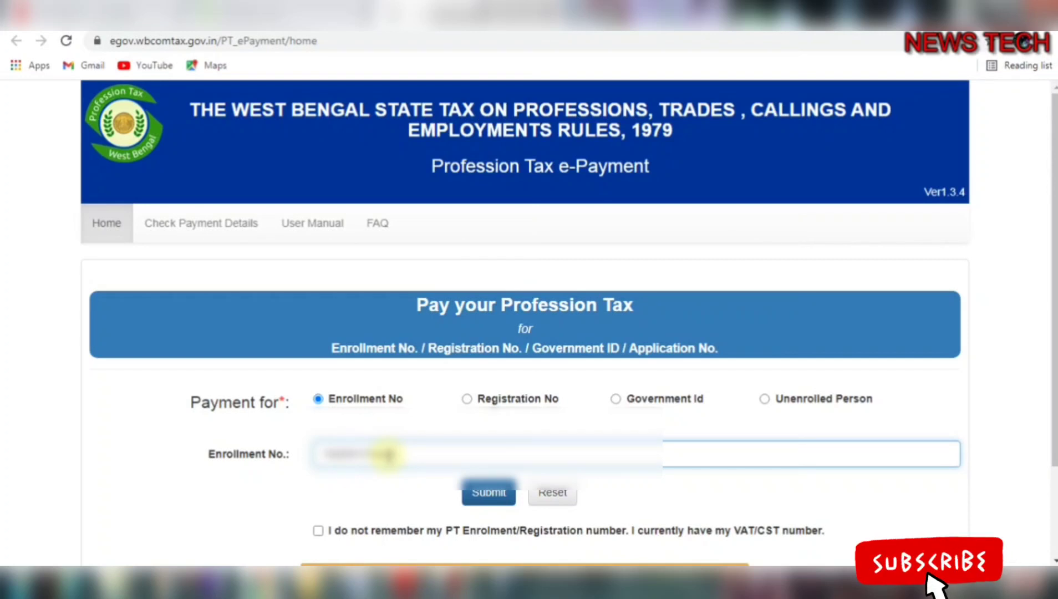
left_click(496, 497)
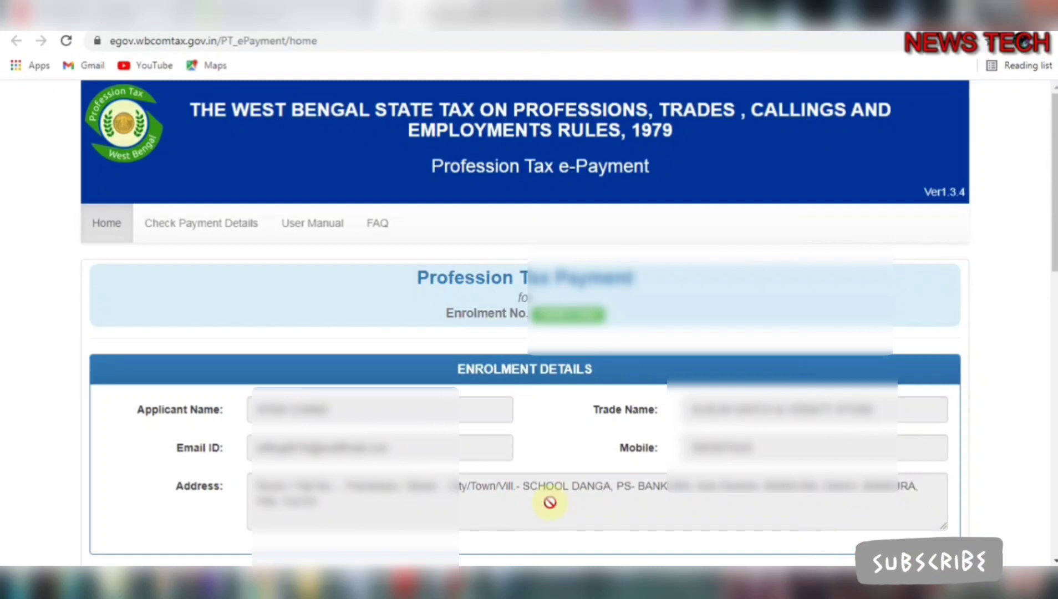
In the payment details, set the payment mode to Net Banking and the year of payment to 2021-22
scroll(1046, 412, "down", 8)
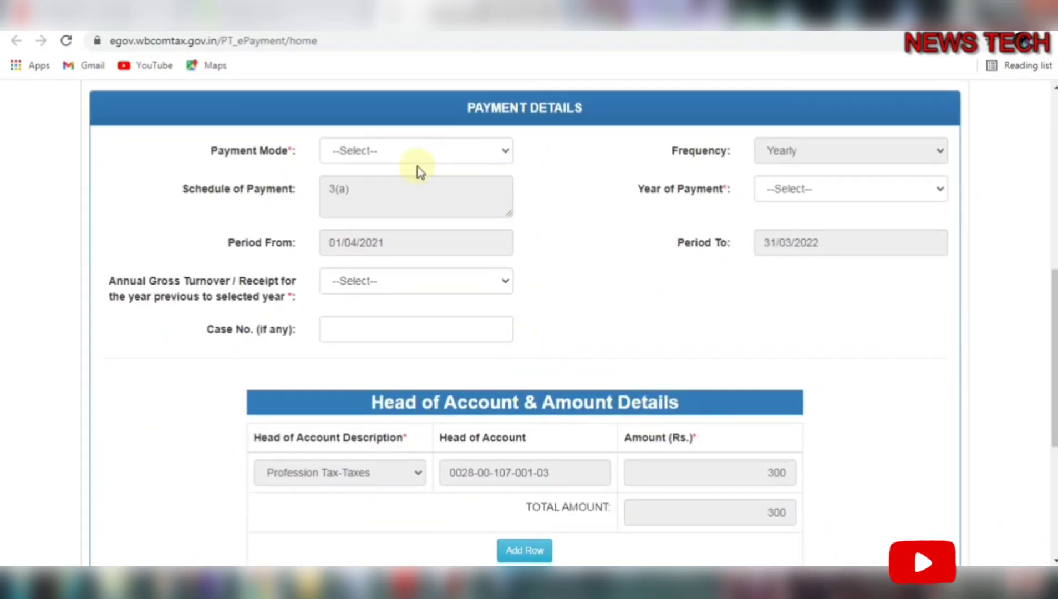
left_click(498, 151)
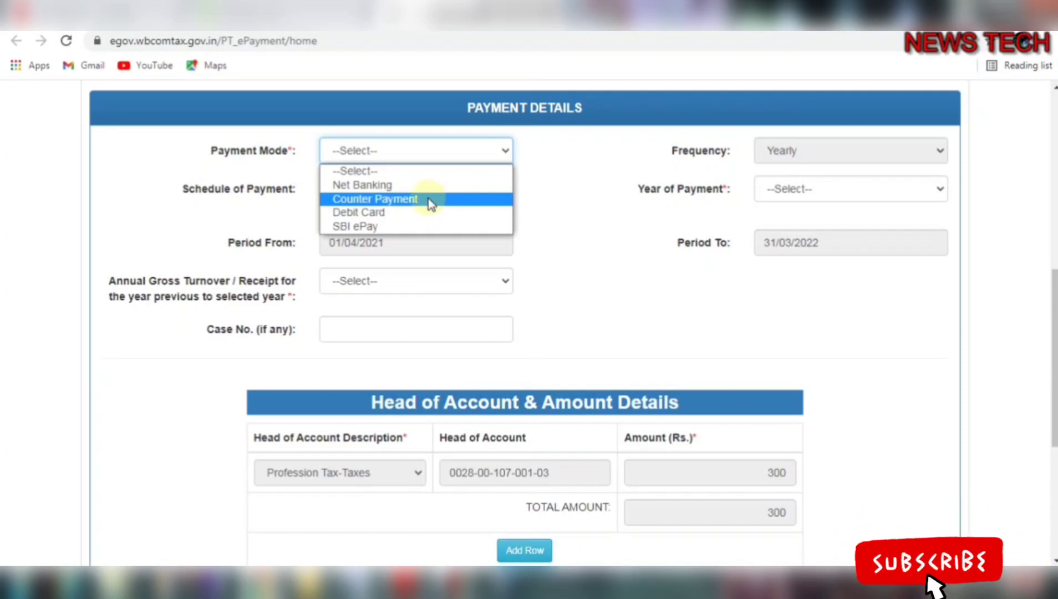
left_click(402, 185)
left_click(820, 191)
left_click(617, 229)
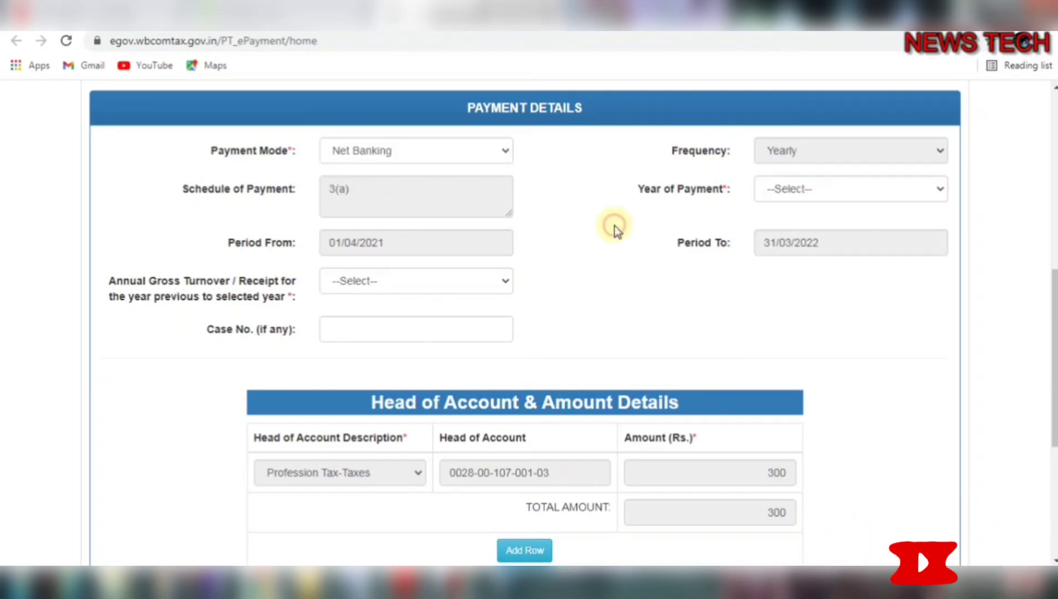
left_click(821, 190)
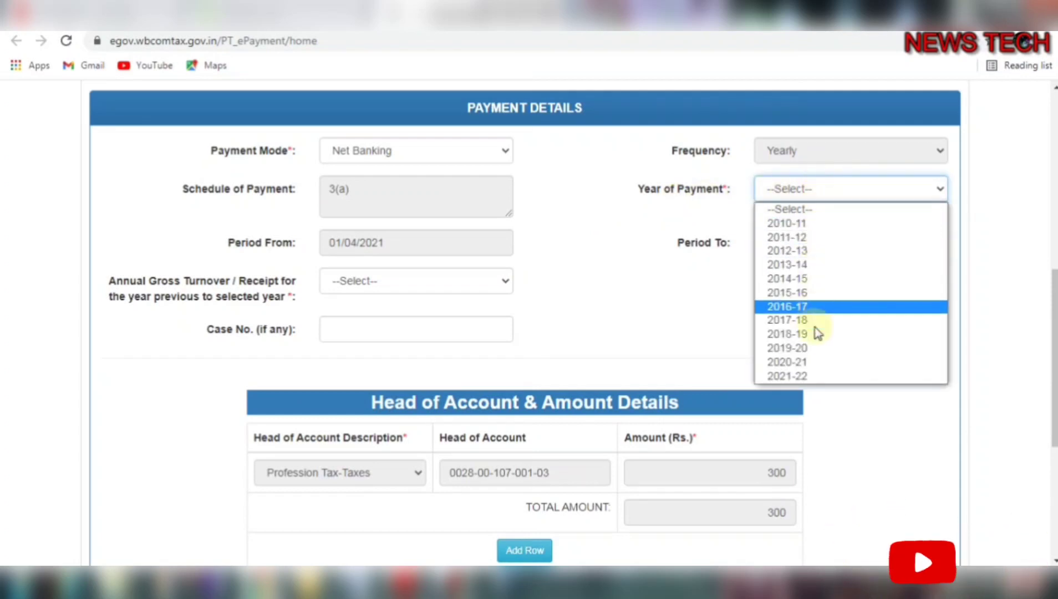
left_click(814, 376)
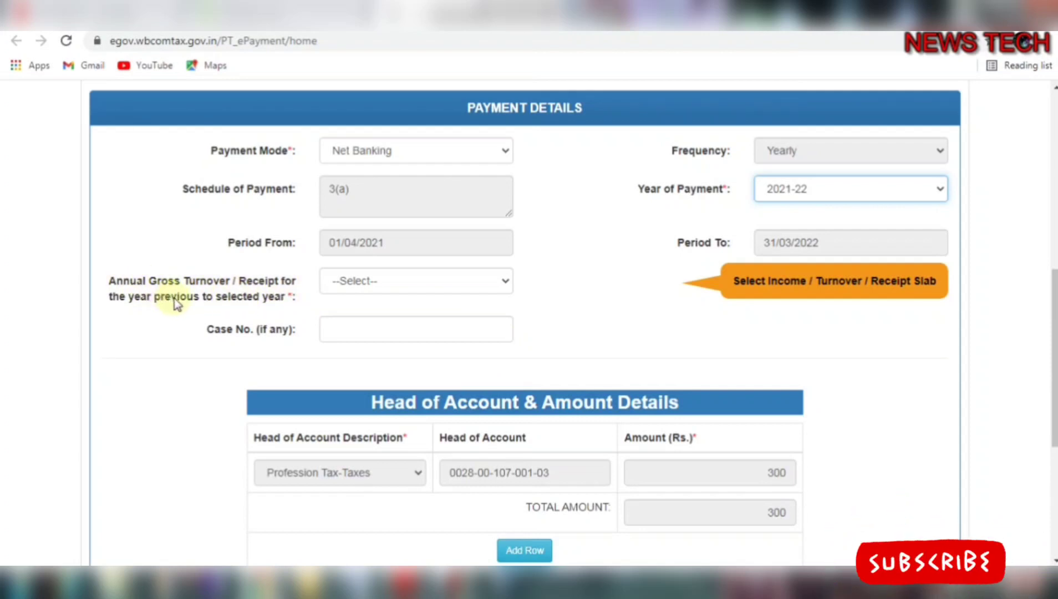
Set the previous year's annual gross turnover slab to 1-500000 and check the tax amount due
left_click(482, 285)
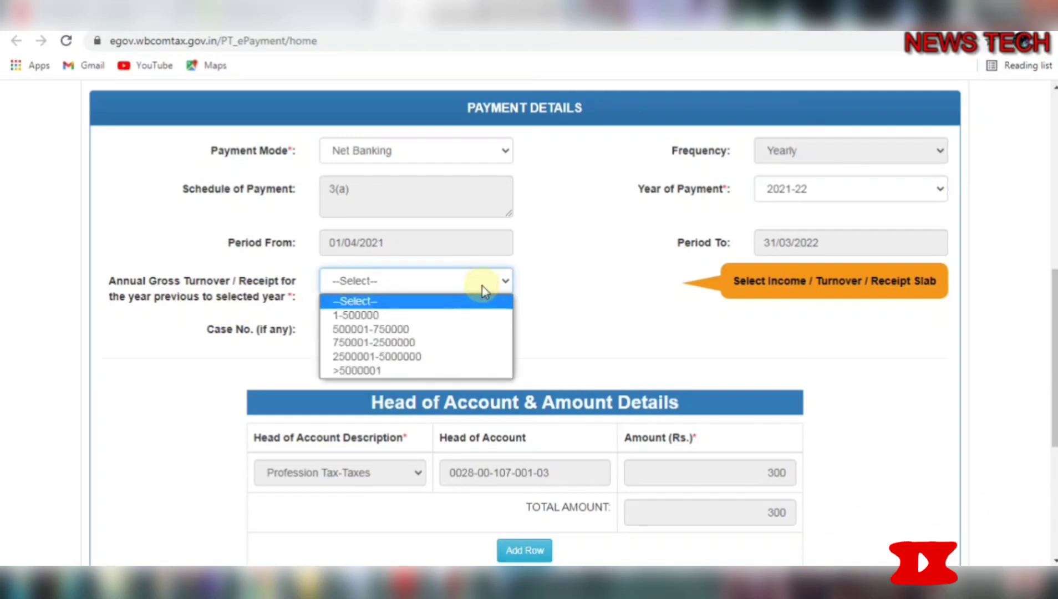
left_click(502, 306)
left_click(473, 284)
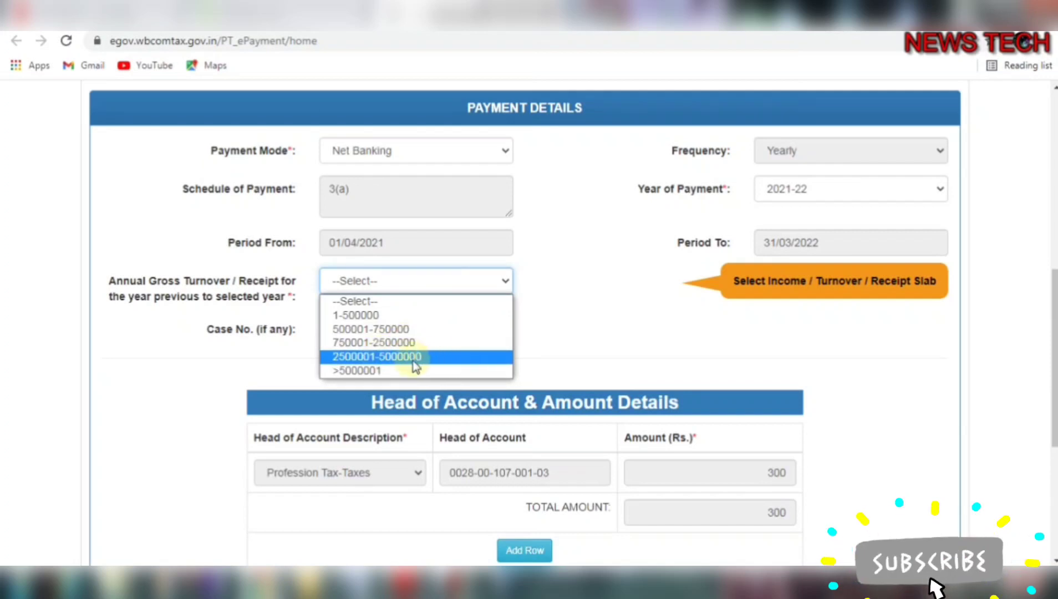
left_click(401, 317)
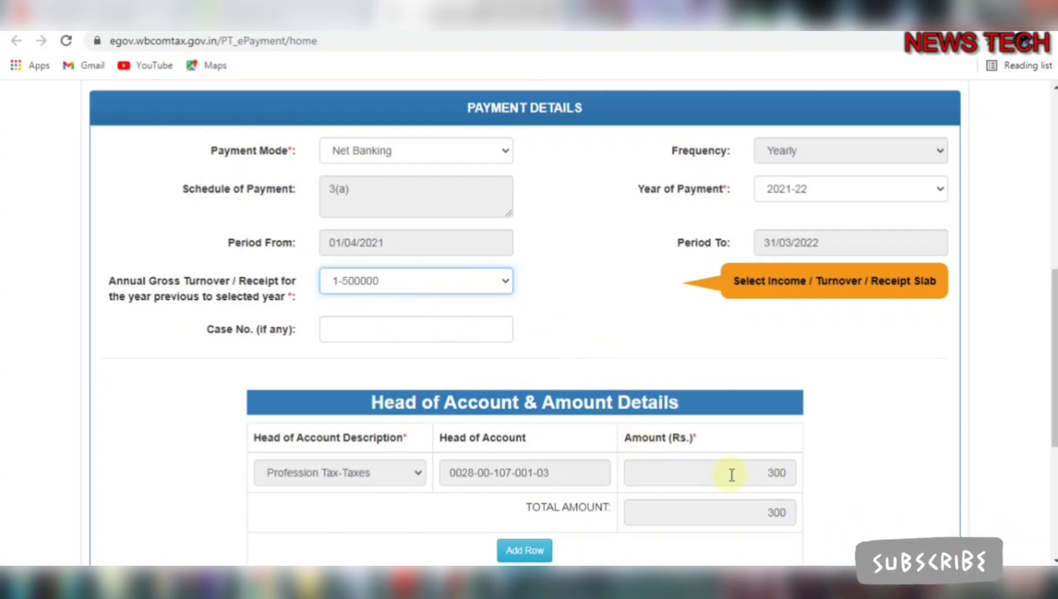
left_click_drag(766, 475, 780, 475)
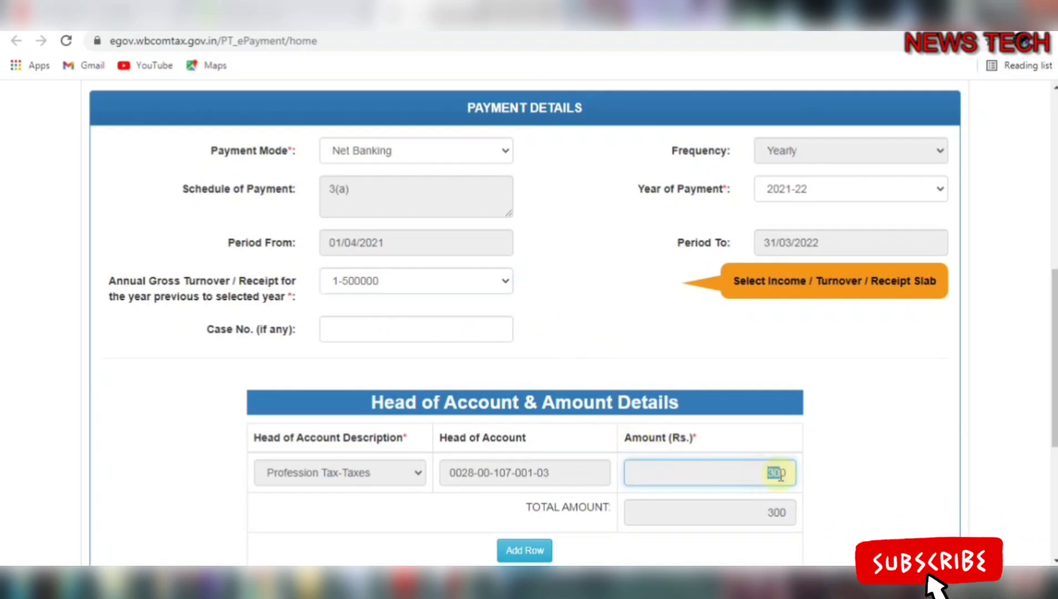
left_click(401, 530)
Submit the profession tax for payment, accept the opted amount and confirm the depositor and challan details
scroll(401, 530, "down", 4)
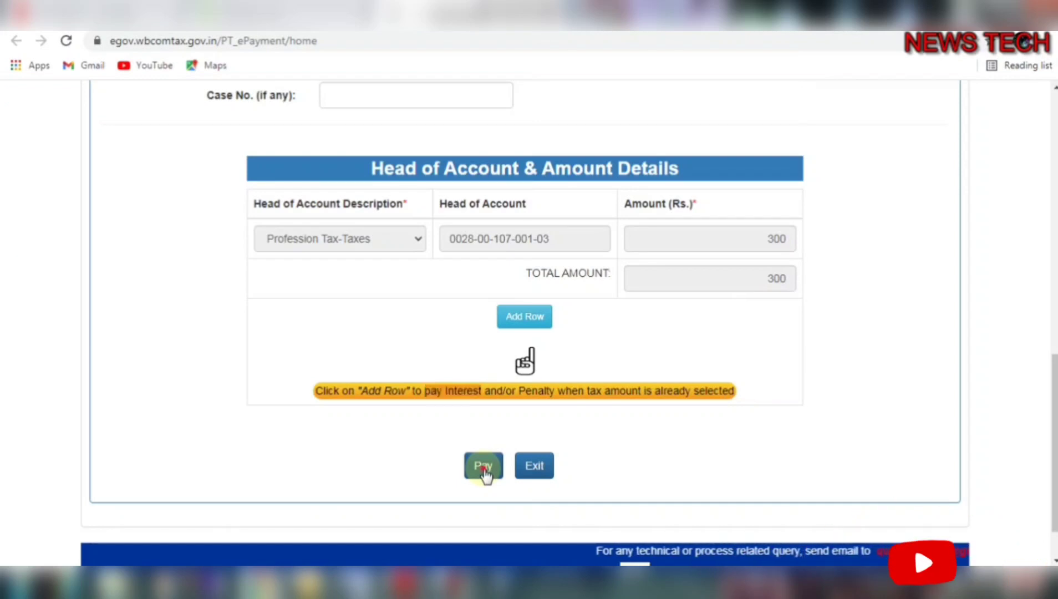
left_click(483, 470)
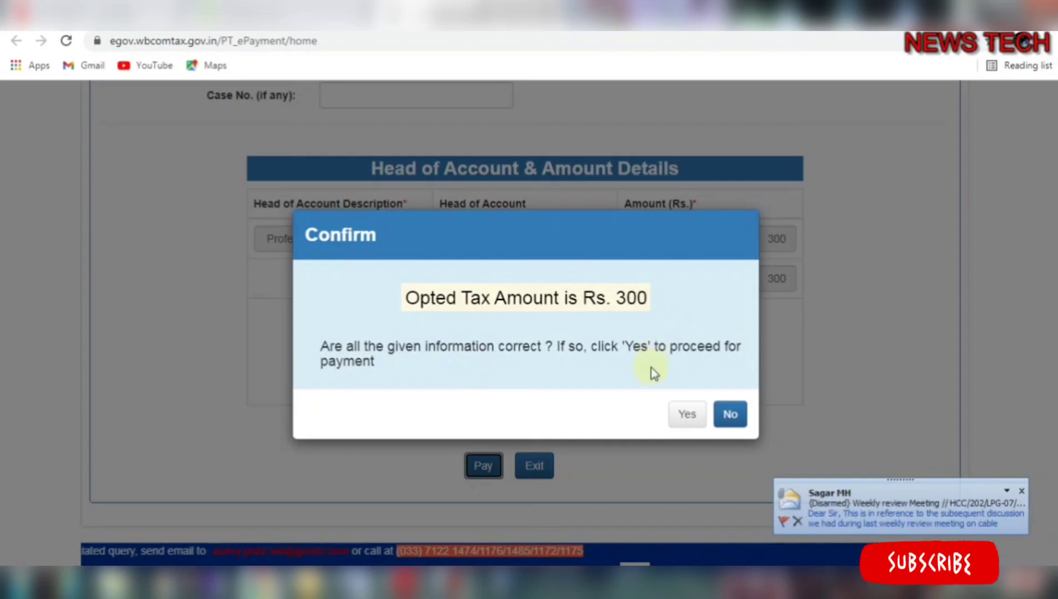
left_click(687, 420)
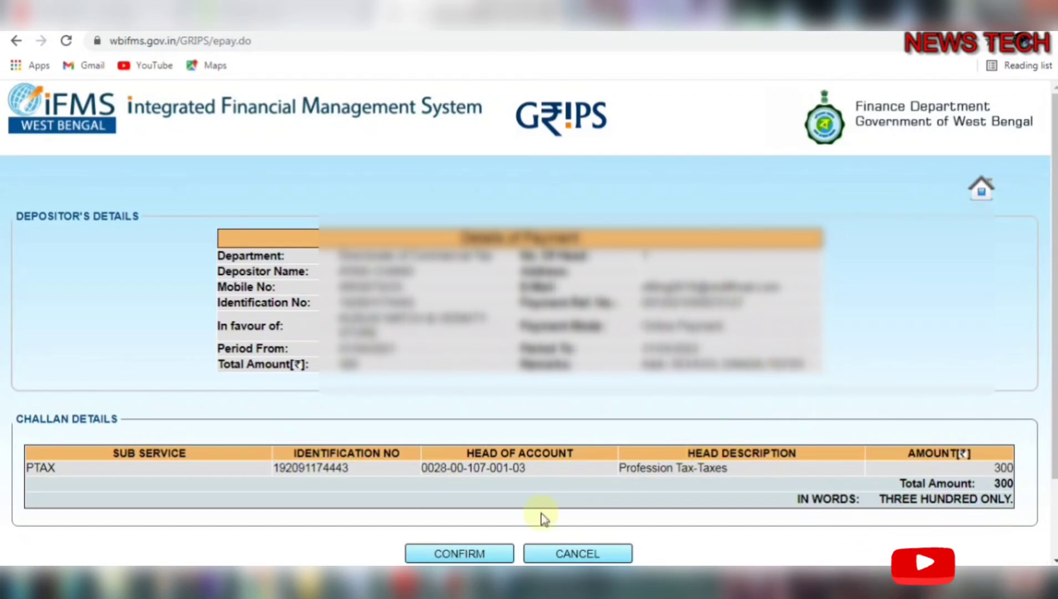
left_click(473, 555)
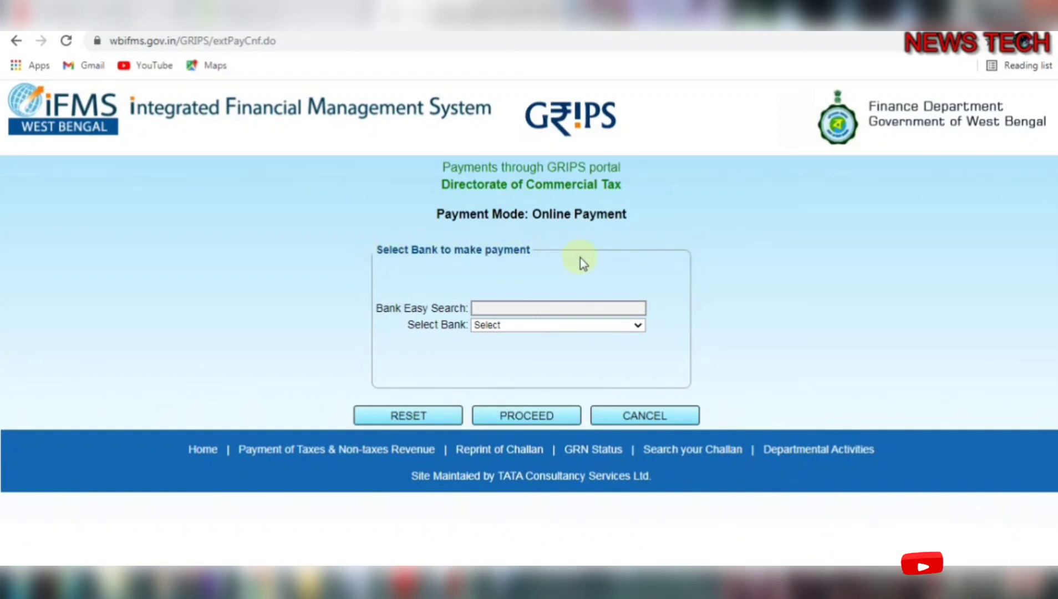
Select BANK Of INDIA as the bank for the online payment and proceed
left_click(581, 326)
left_click(555, 110)
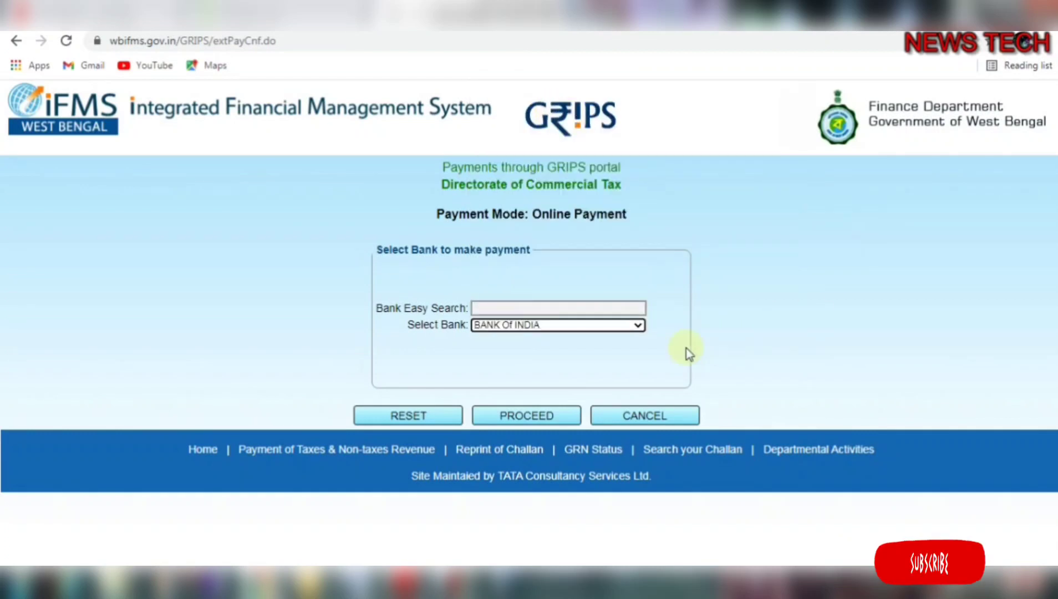
left_click(526, 417)
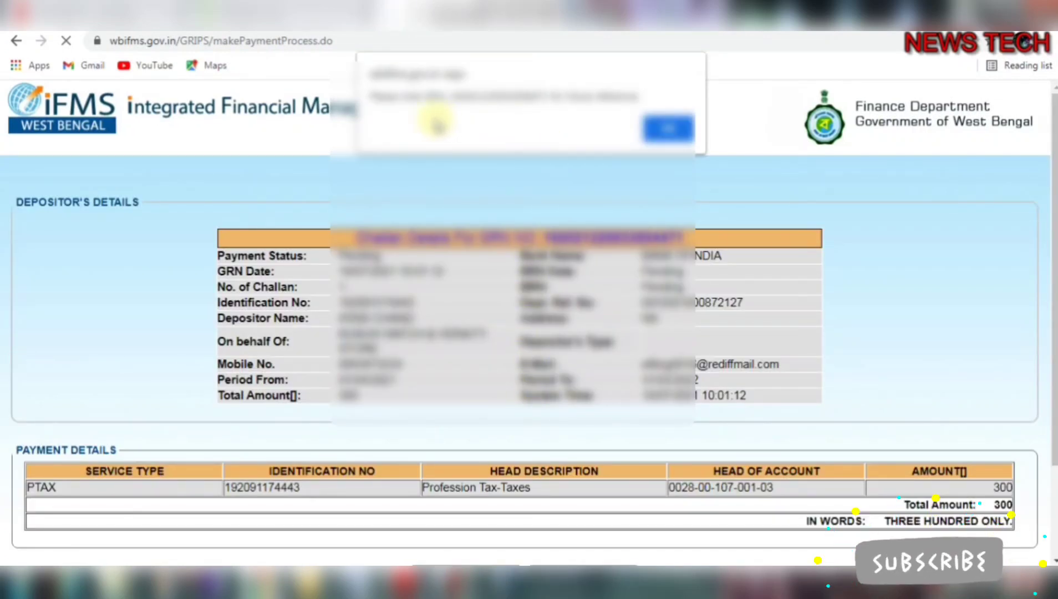
Highlight the GRN in the notice, dismiss the notice and proceed with the challan payment
left_click_drag(550, 96, 449, 98)
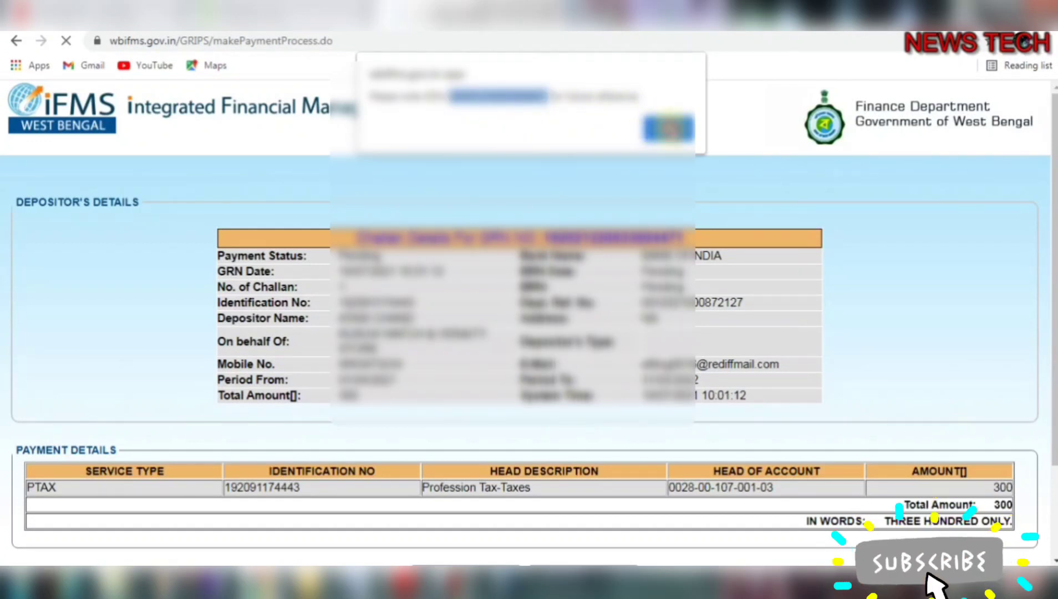
left_click(669, 128)
scroll(651, 341, "down", 2)
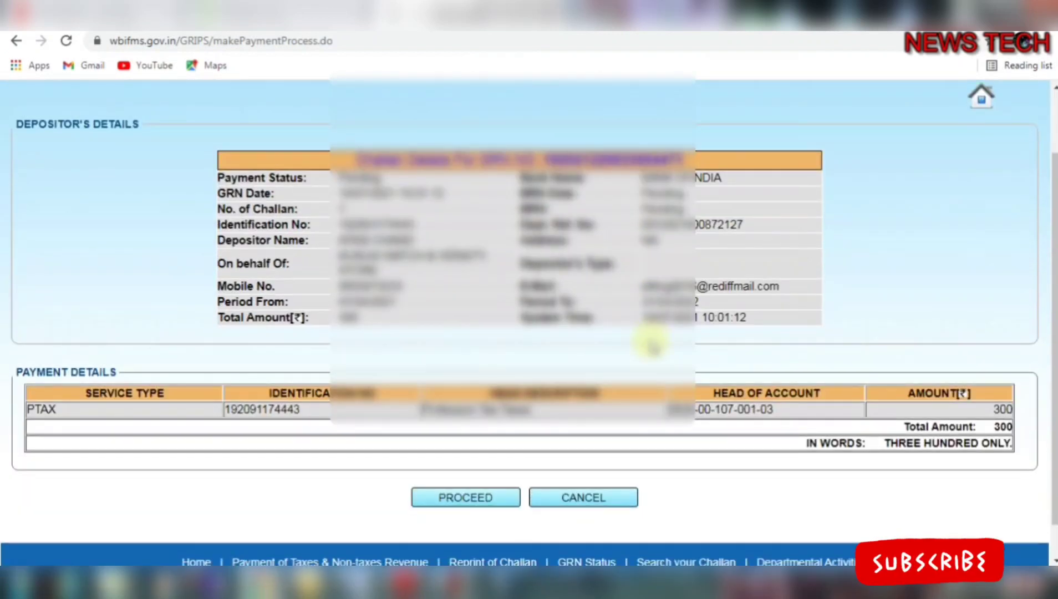
left_click(478, 498)
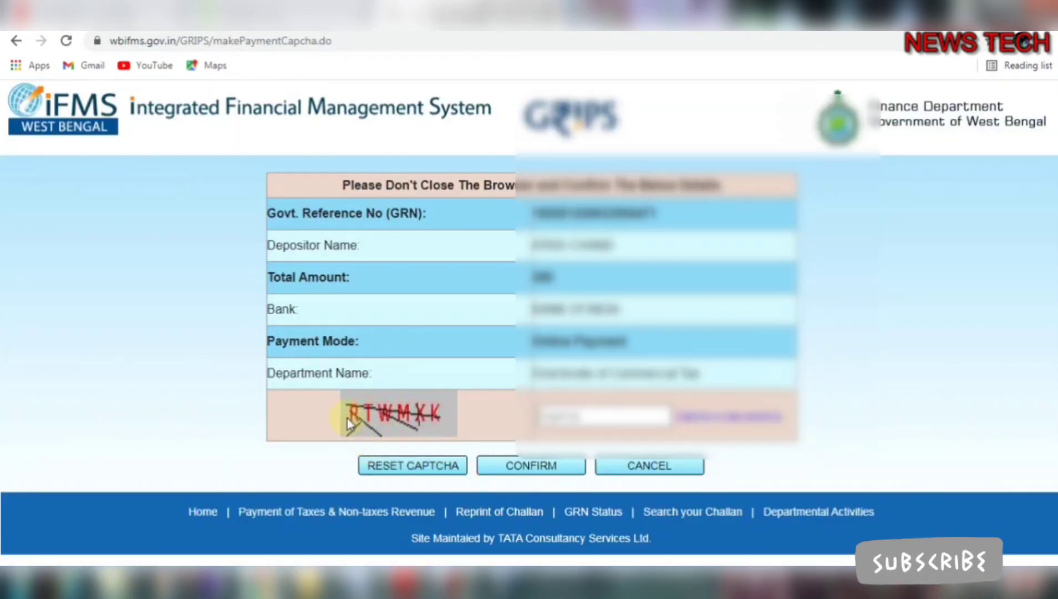
Enter the captcha code shown on the payment confirmation page and confirm the payment details
left_click(590, 417)
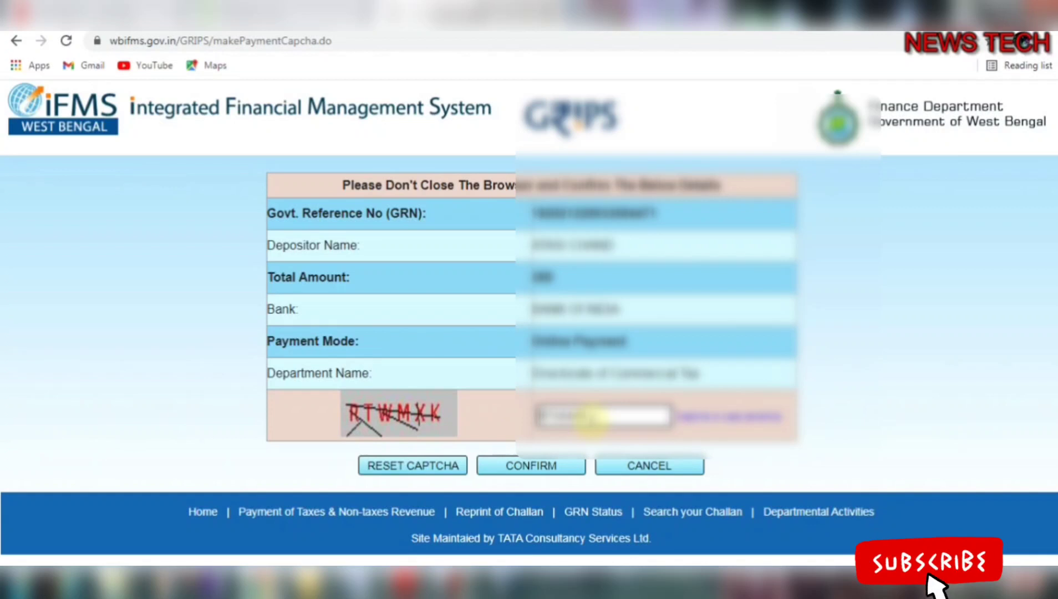
type("RTWMXK")
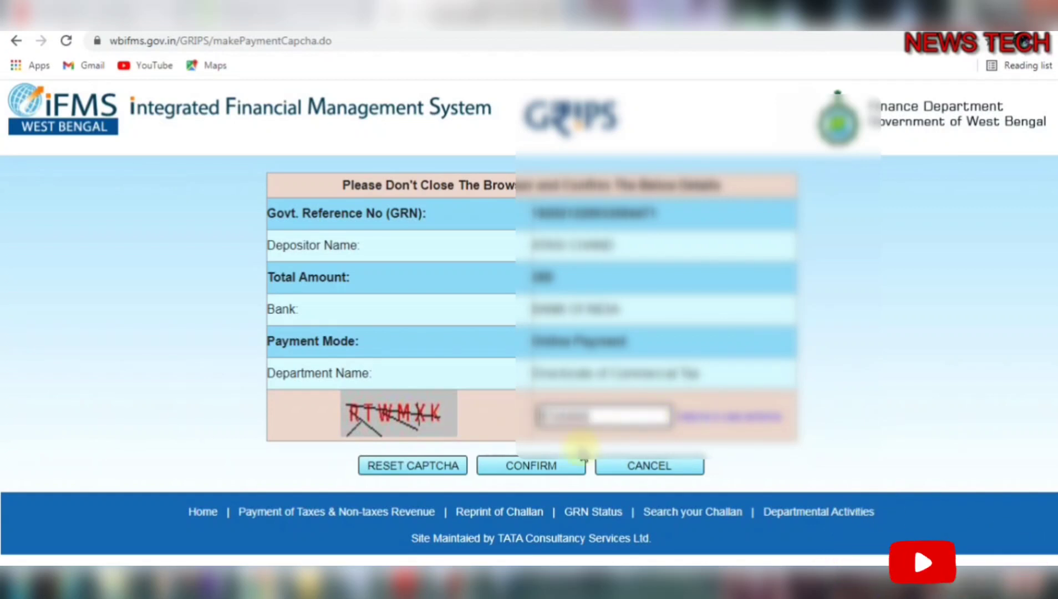
left_click(533, 466)
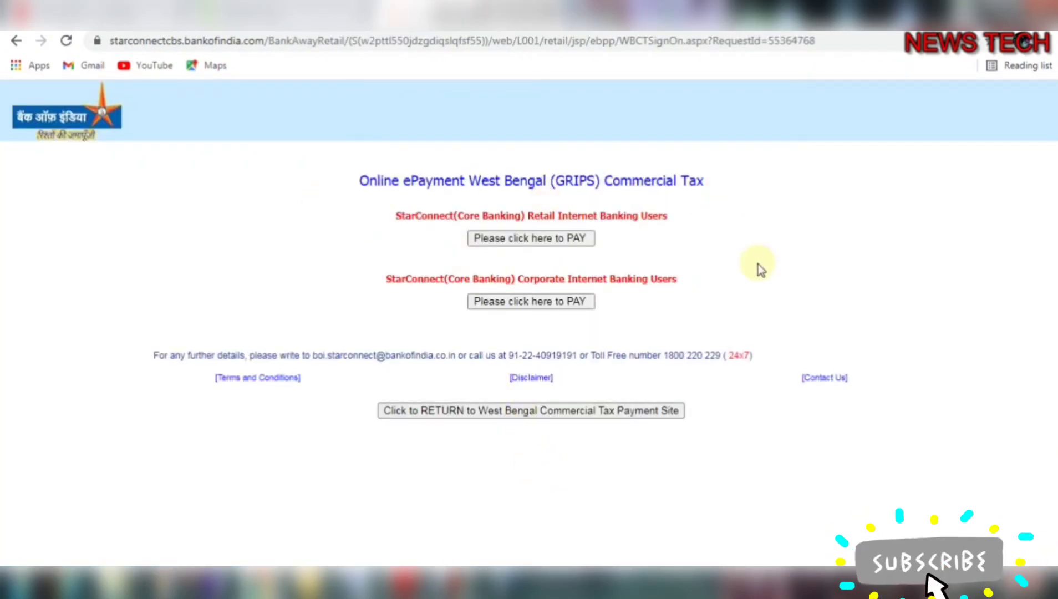
Pay as a StarConnect retail internet banking user and acknowledge the bank's payment confirmation
left_click(542, 243)
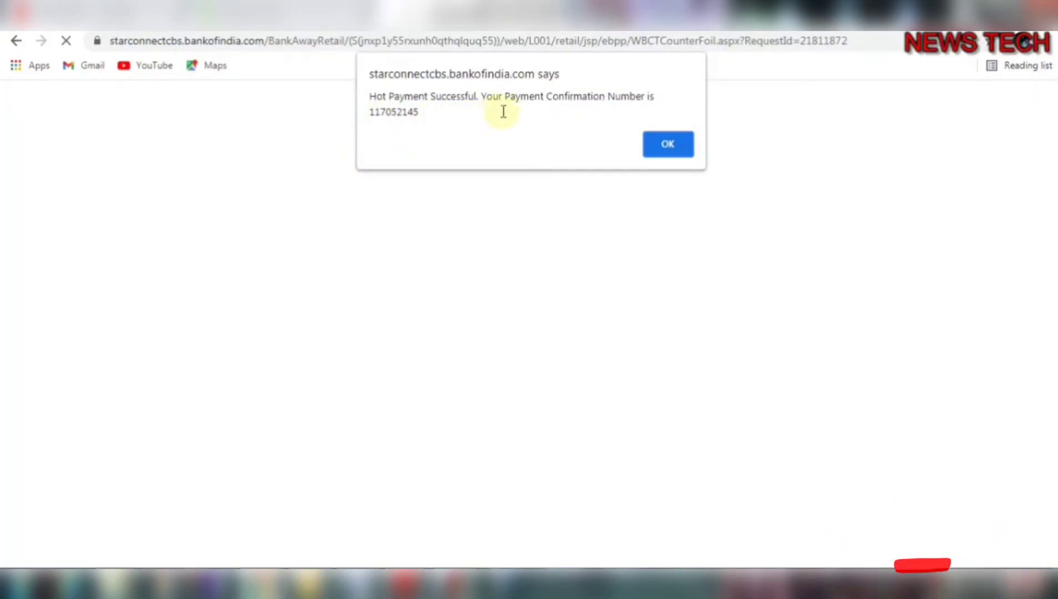
left_click(669, 145)
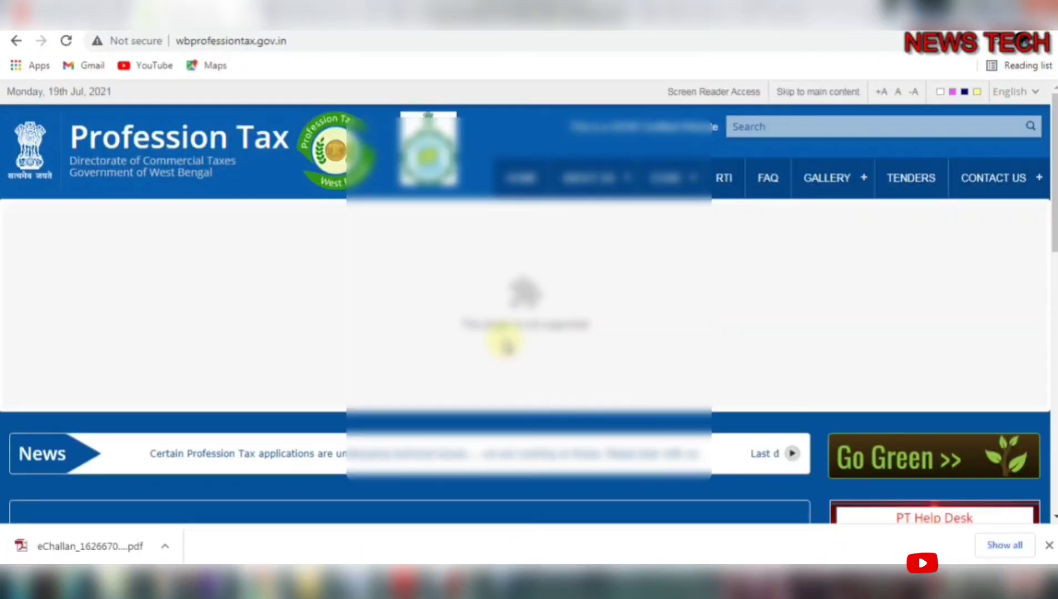
Switch to the eChallan in the PDF reader and review its payment status, tax period and amount
mouse_move(396, 582)
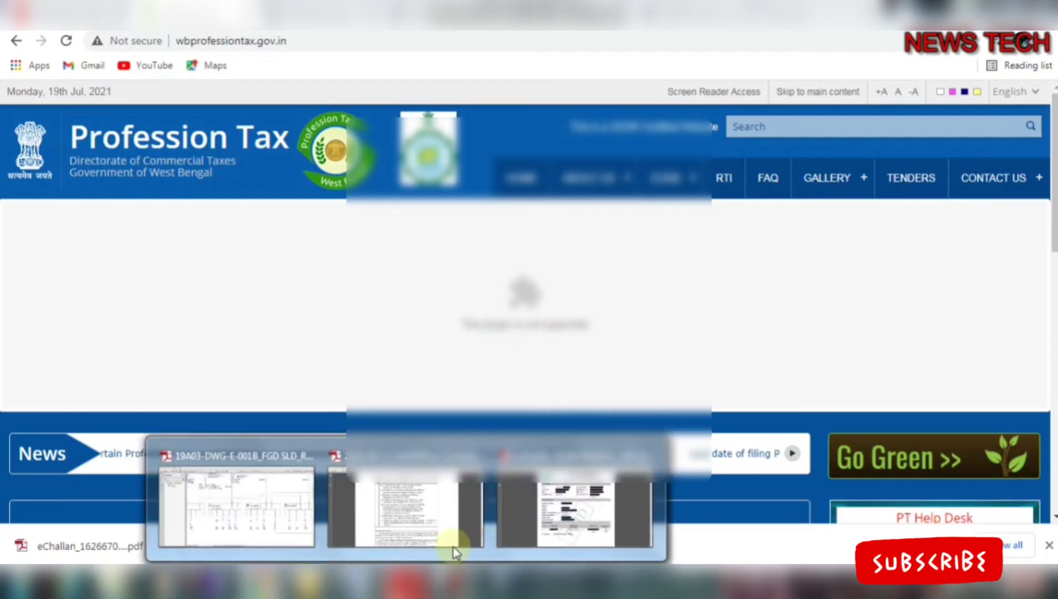
left_click(576, 513)
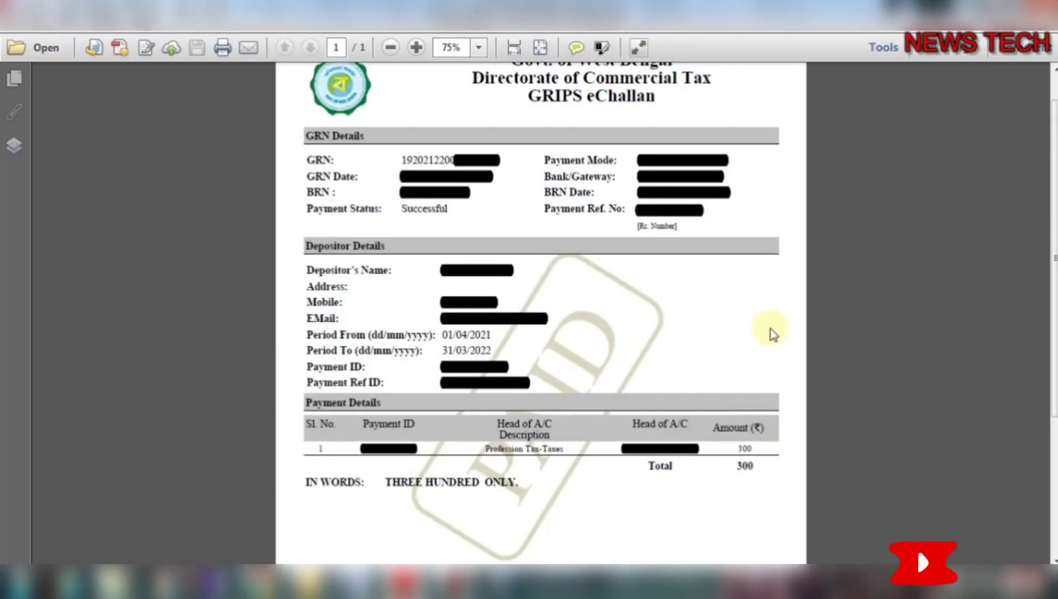
scroll(774, 334, "up", 1)
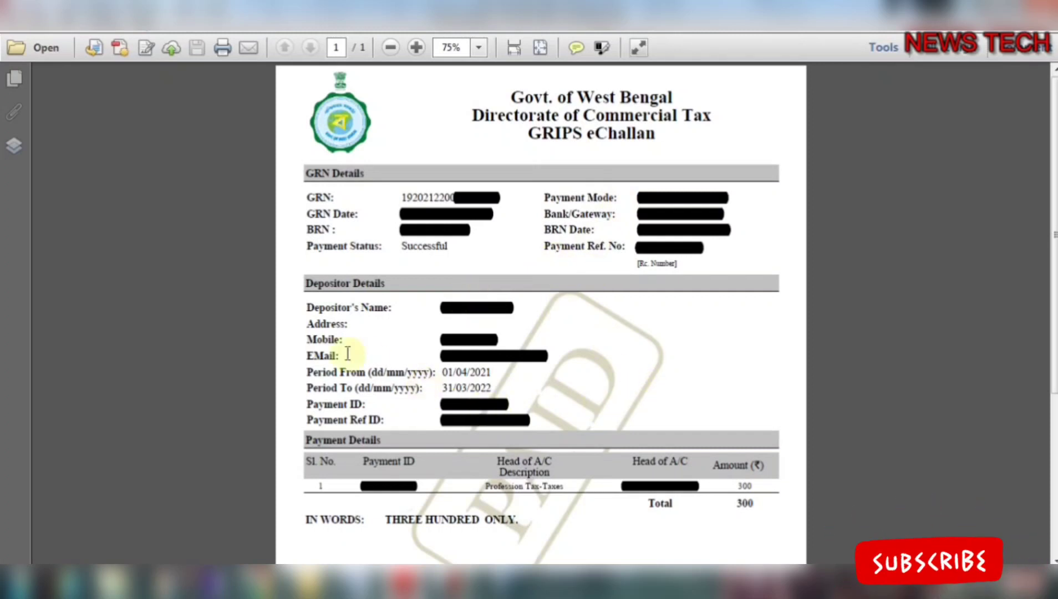
left_click(495, 377)
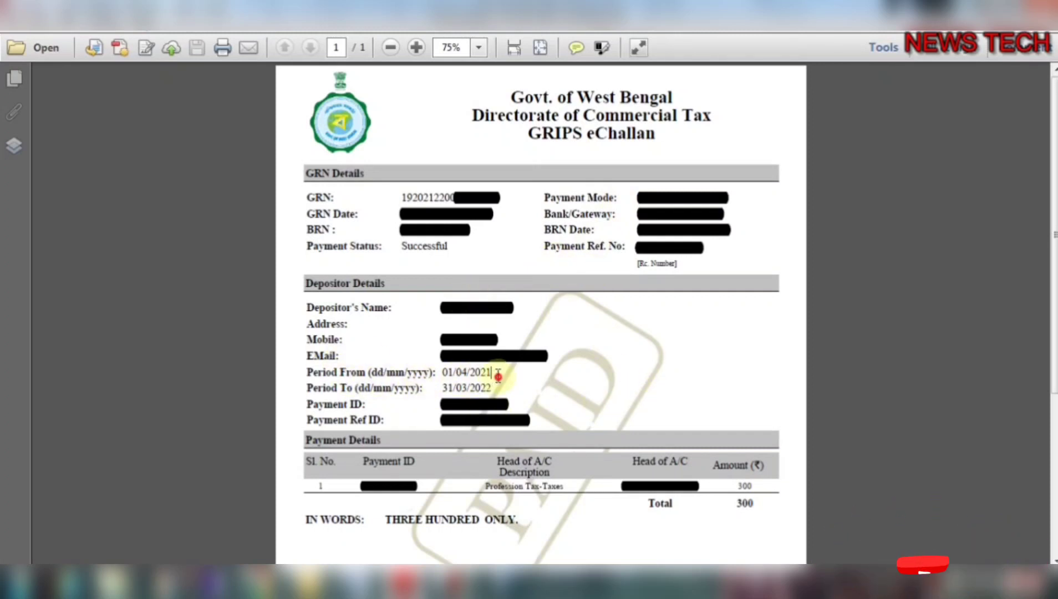
left_click_drag(499, 388, 444, 392)
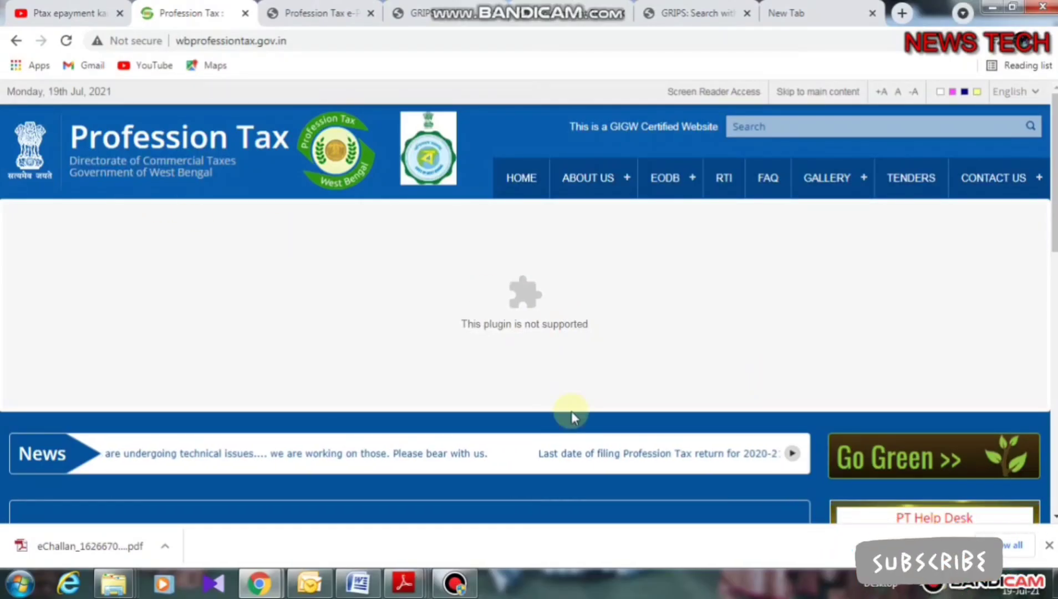
Back in the browser, open the profession tax e-Payment service's Check Payment Details page and activate the GRN field
scroll(572, 411, "down", 7)
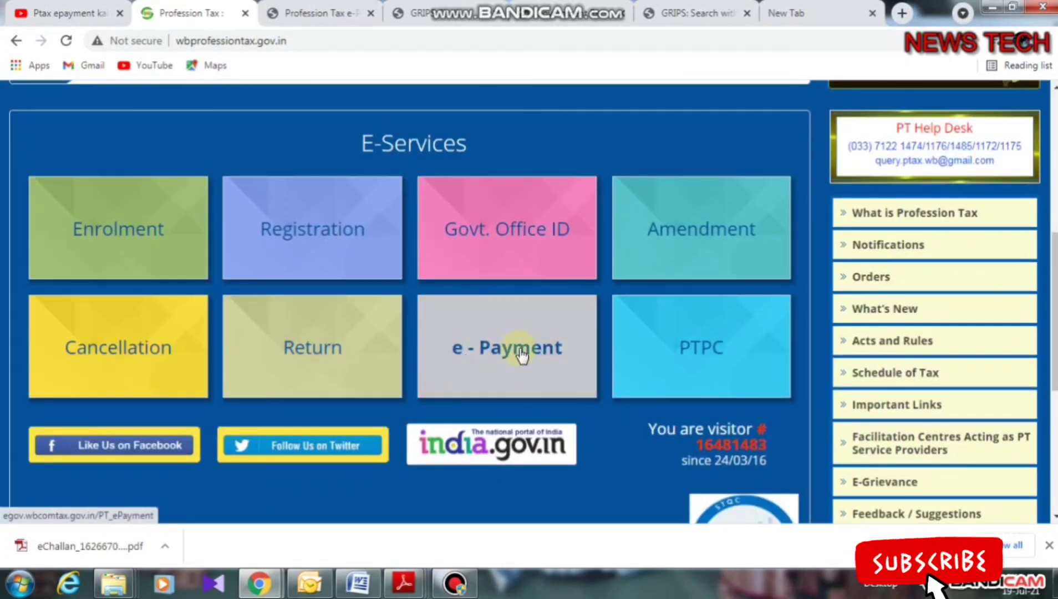
left_click(520, 354)
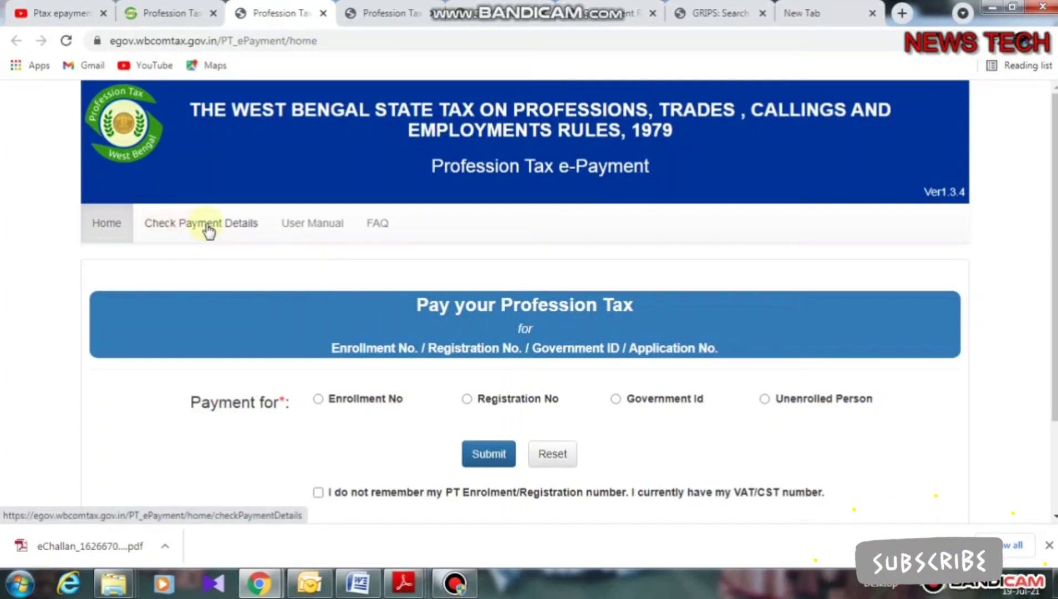
left_click(237, 225)
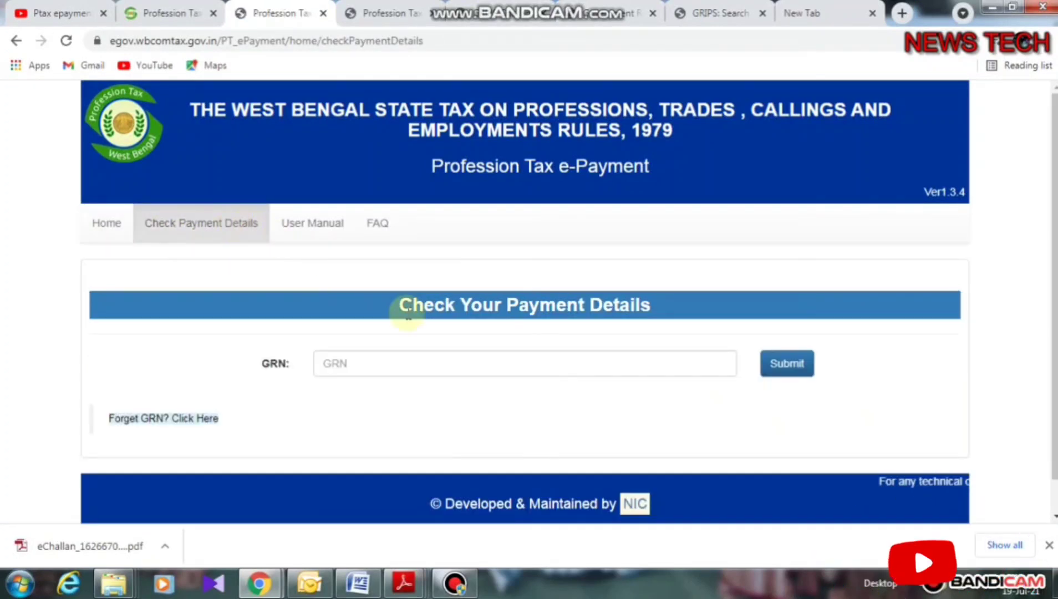
left_click(525, 369)
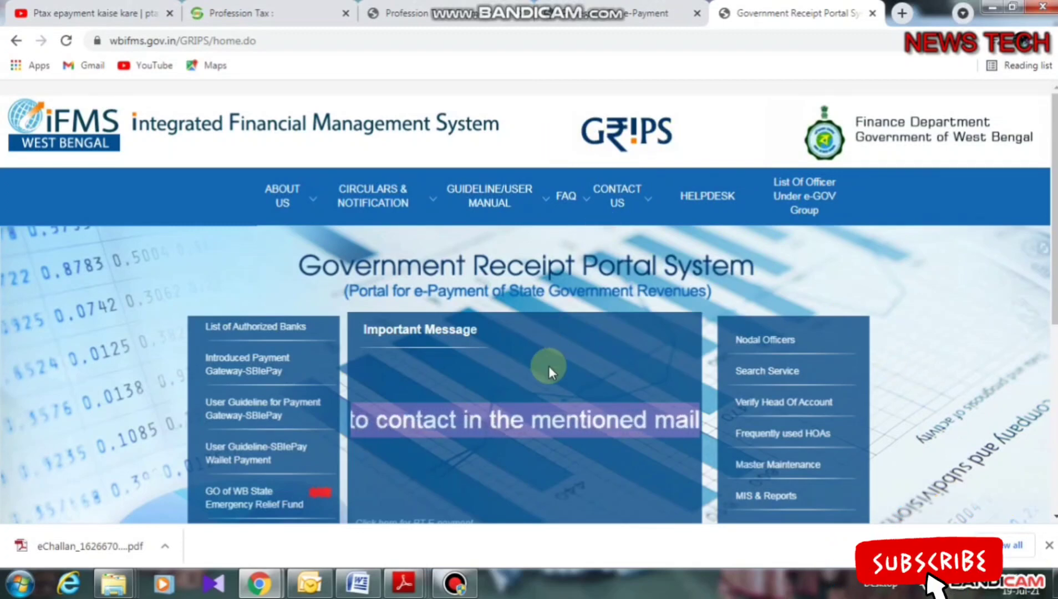
Open the GRN Status page from the GRIPS home page and activate the first part of the GRN entry
scroll(548, 366, "down", 3)
scroll(548, 366, "down", 3)
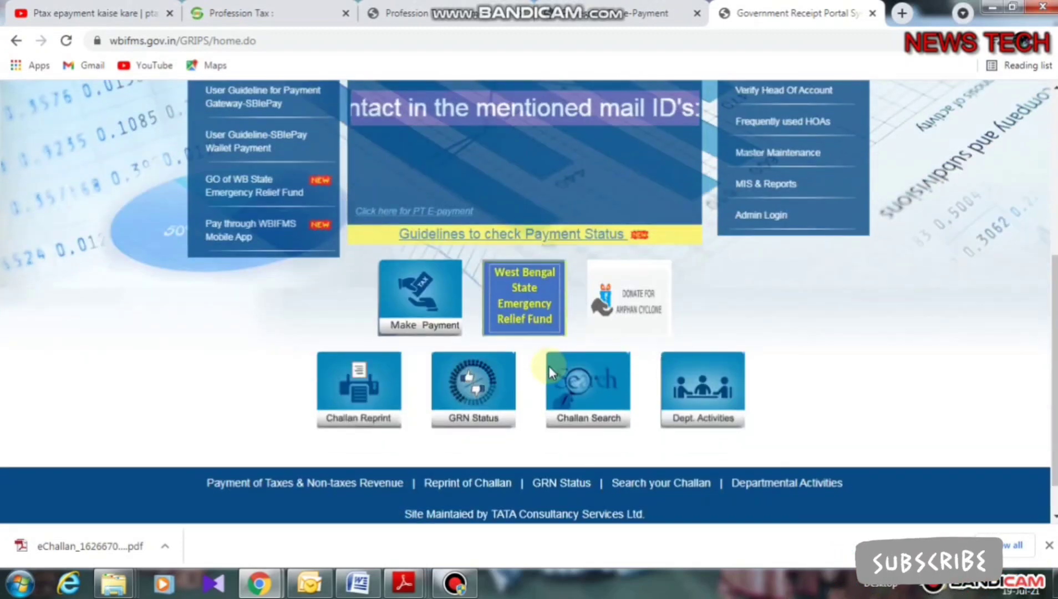
left_click(489, 424)
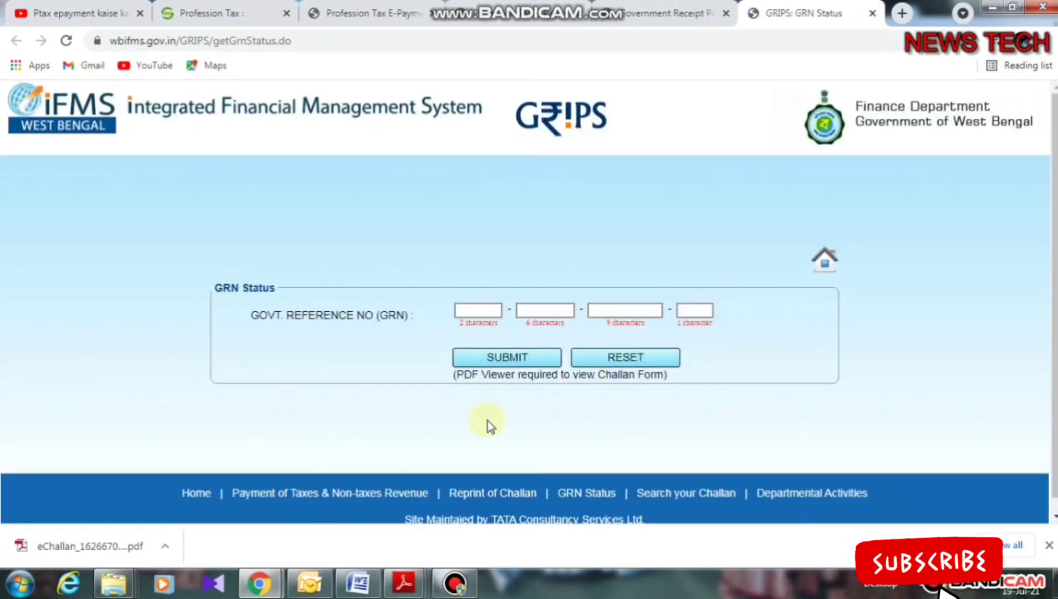
left_click(474, 311)
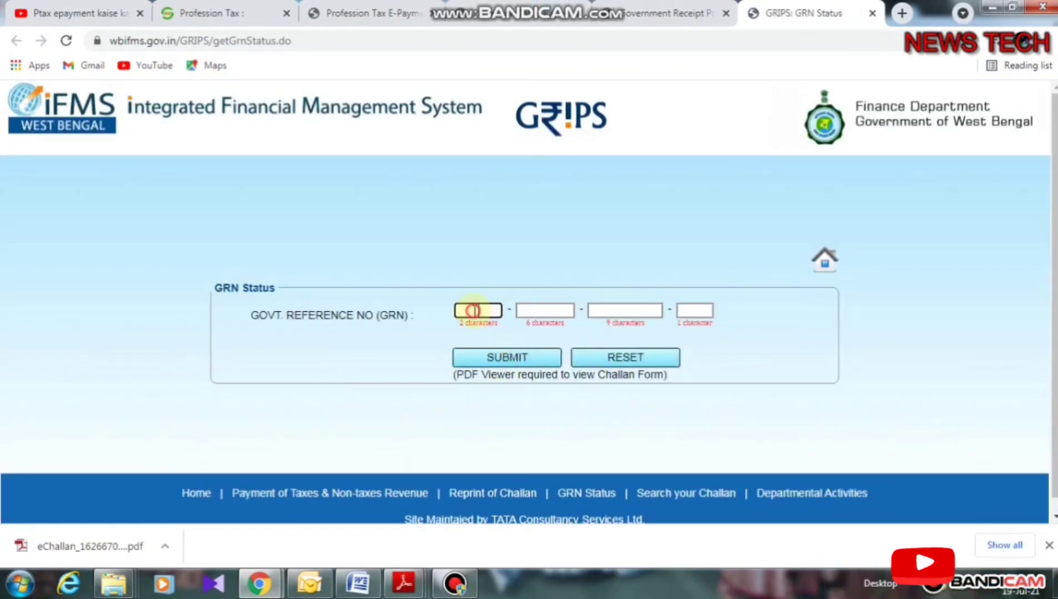